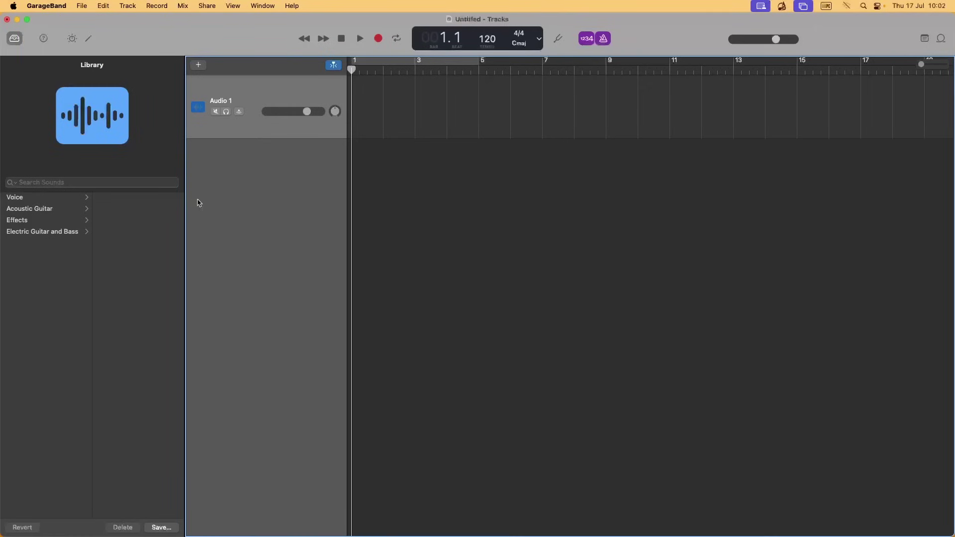
Minimise the empty GarageBand project window to reveal the desktop.
left_click(17, 19)
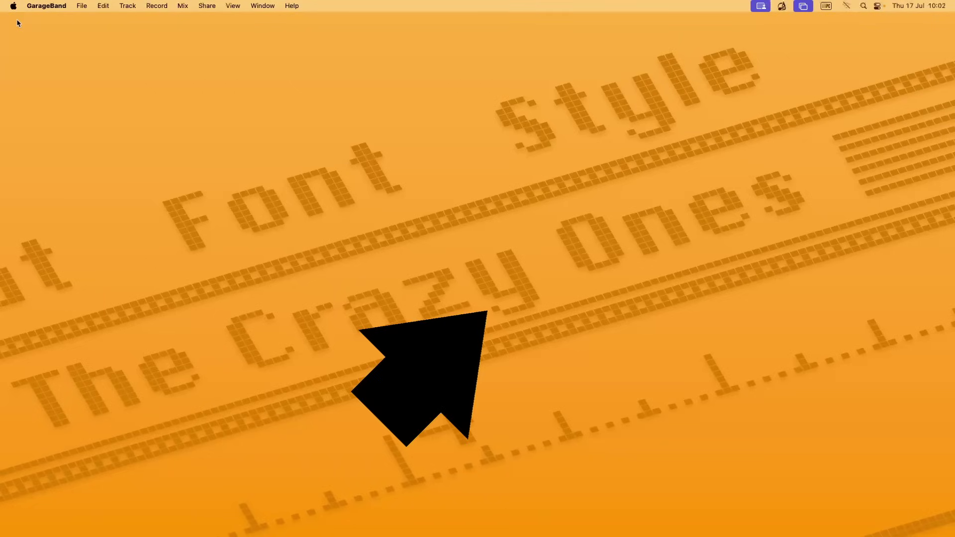
Bring Finder forward and open a new window showing the Music folder.
left_click(112, 77)
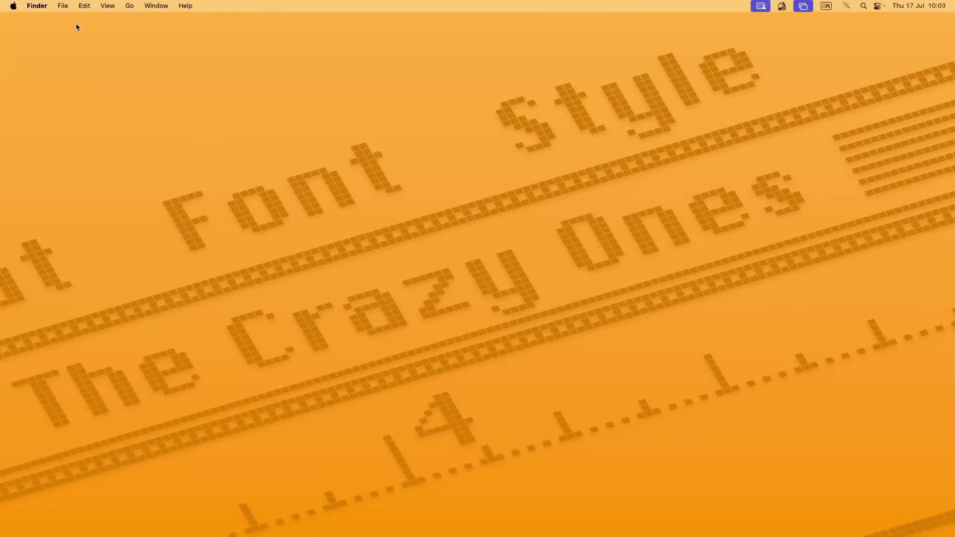
left_click(65, 7)
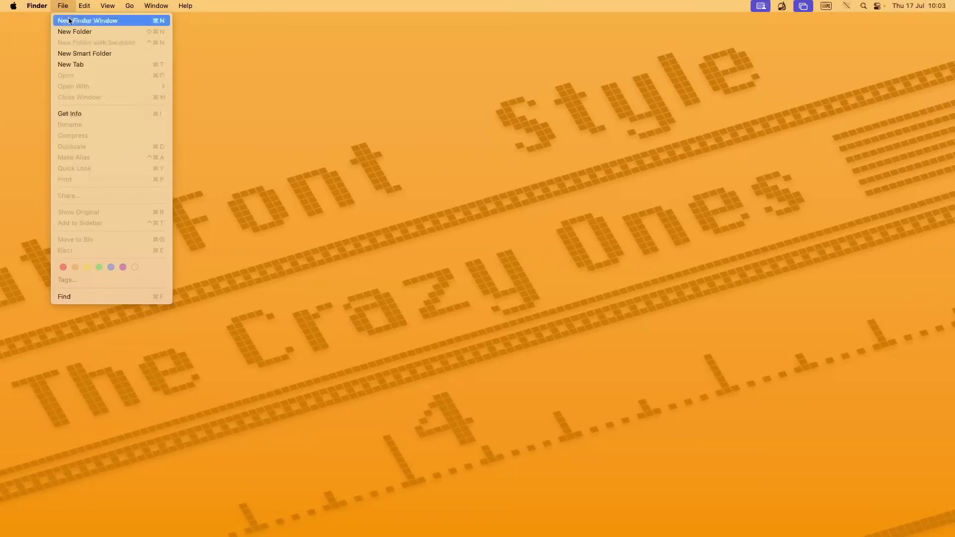
left_click(69, 21)
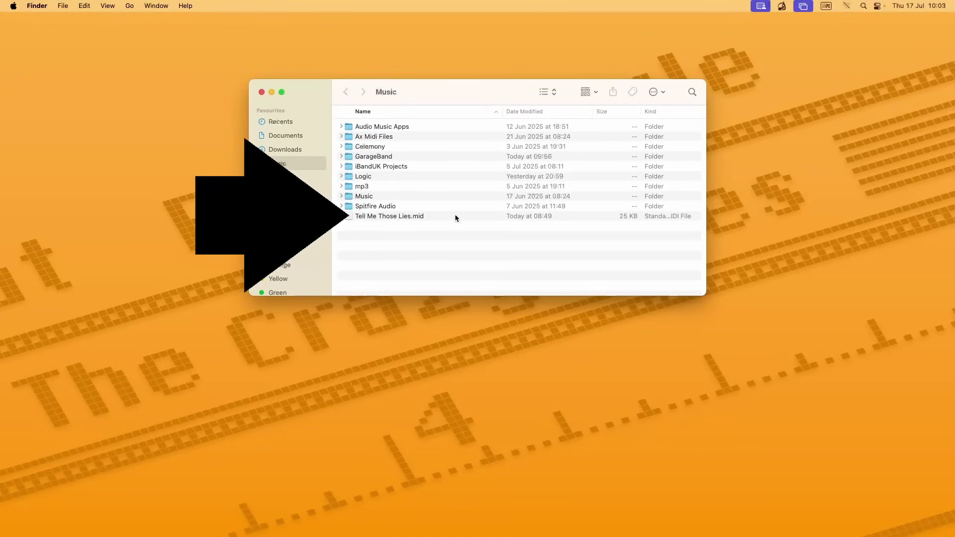
Copy the 'Tell Me Those Lies.mid' file from the Music folder.
left_click(415, 218)
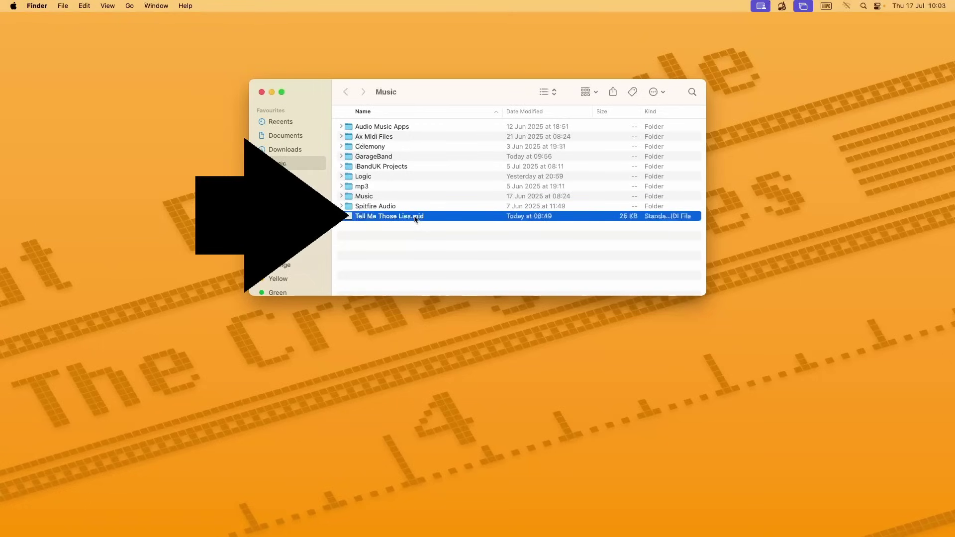
right_click(415, 219)
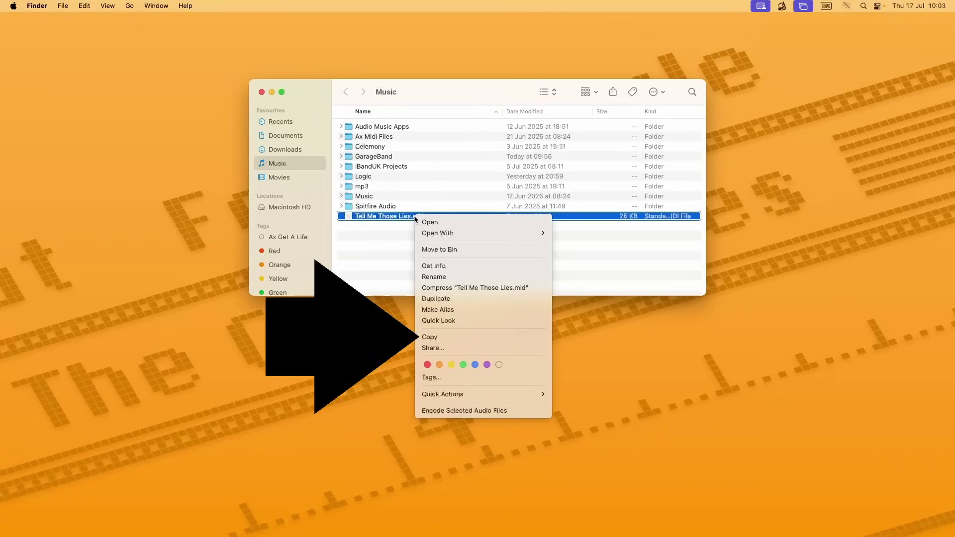
left_click(430, 338)
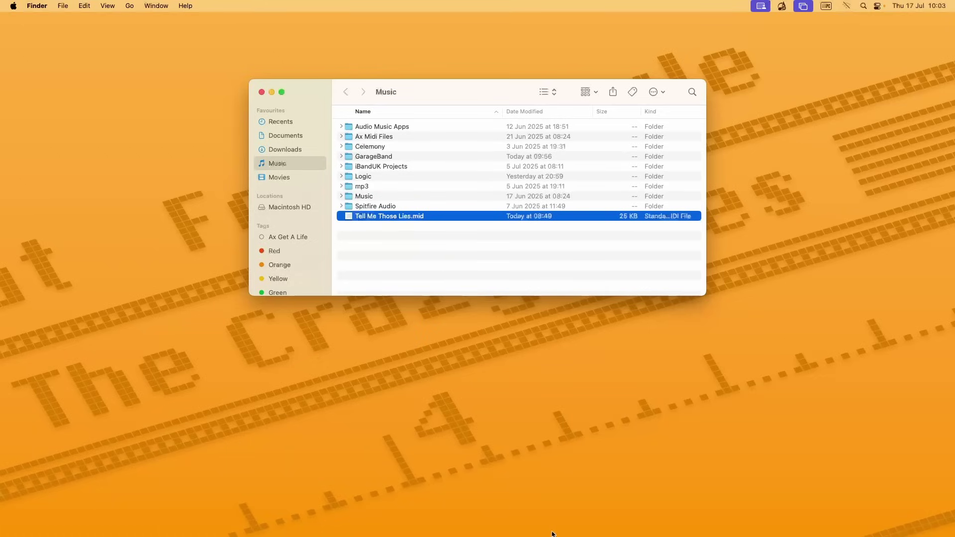
mouse_move(671, 531)
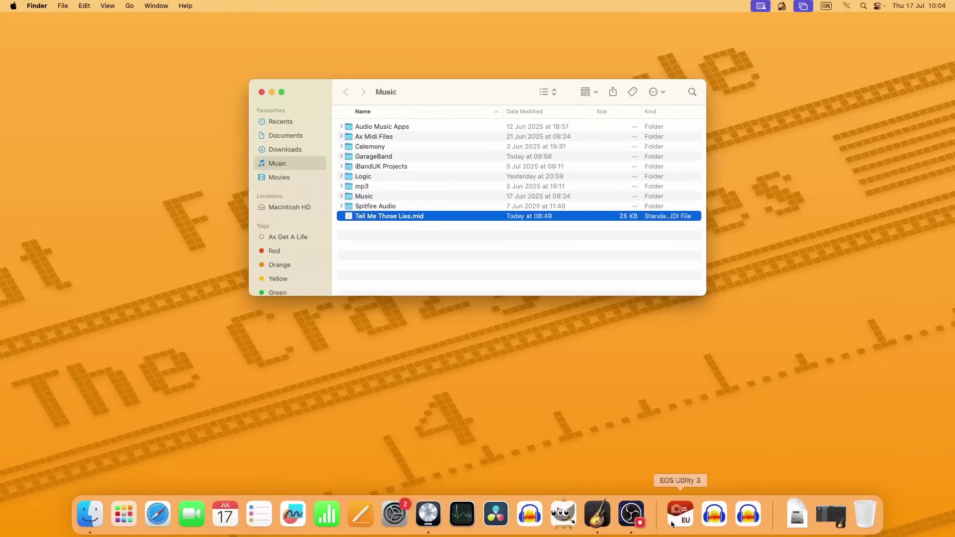
Restore the GarageBand project and paste the MIDI file into the empty track area.
left_click(825, 516)
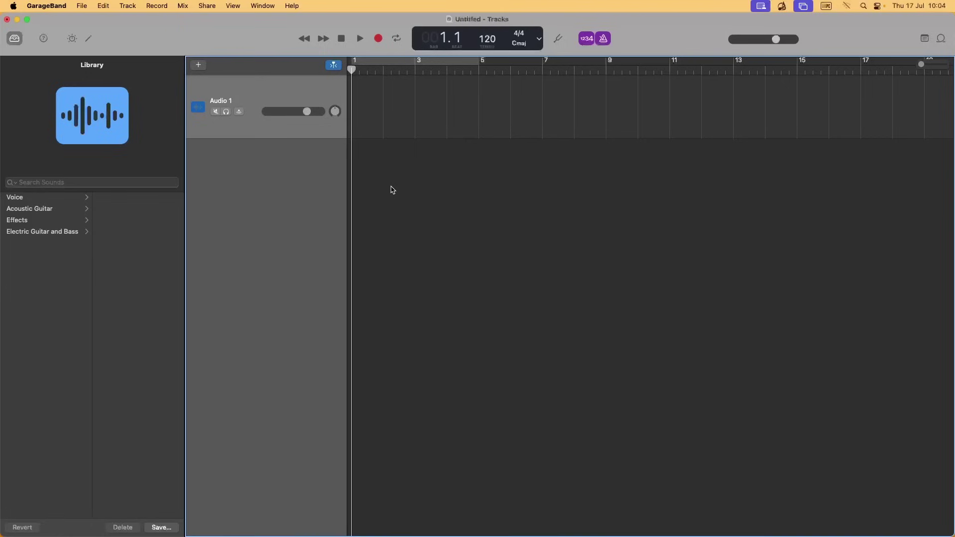
right_click(392, 190)
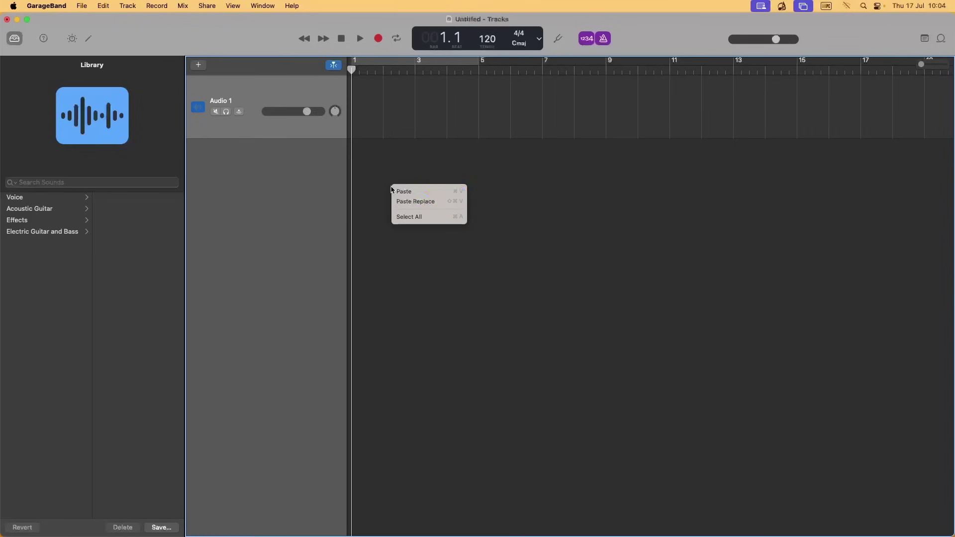
left_click(403, 192)
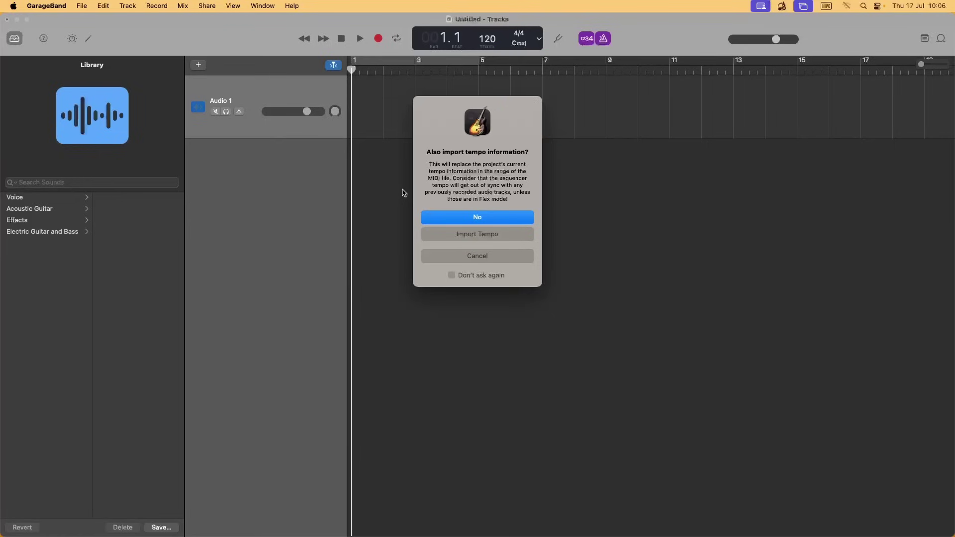
Import the MIDI file with its tempo, creating four piano tracks at 125 bpm.
left_click(488, 236)
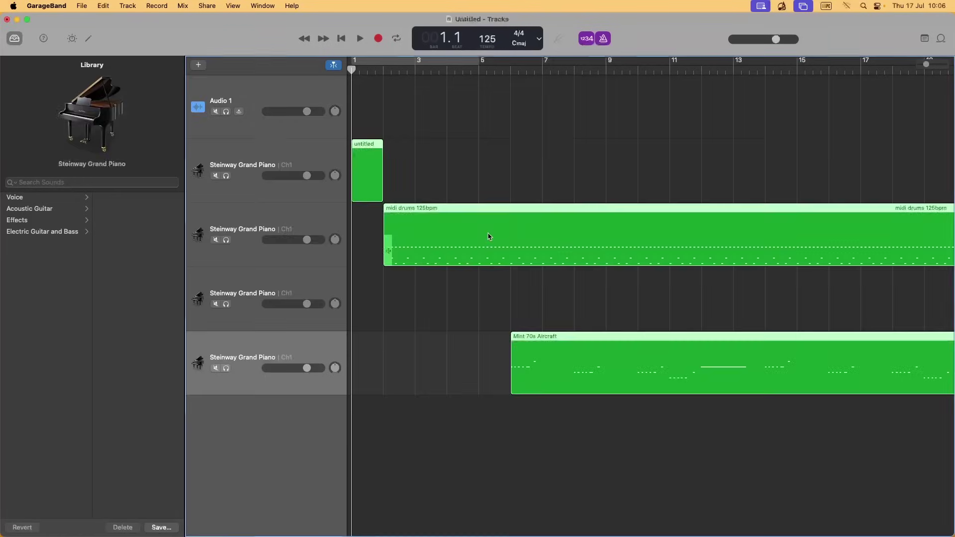
scroll(489, 237, "down", 2)
scroll(489, 237, "down", 2)
scroll(489, 237, "down", 2)
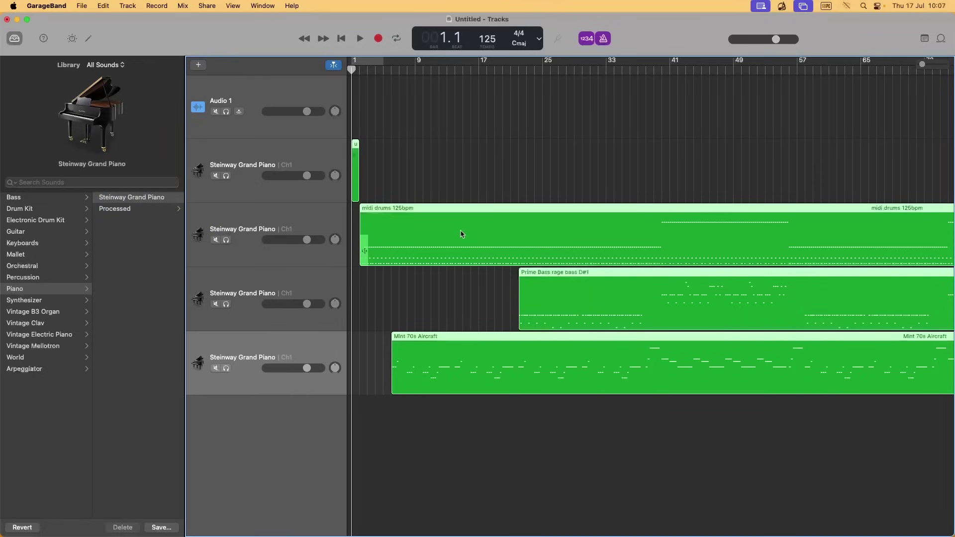
Assign the Heavy drum kit to the midi drums track, then select the bass part track.
left_click(302, 215)
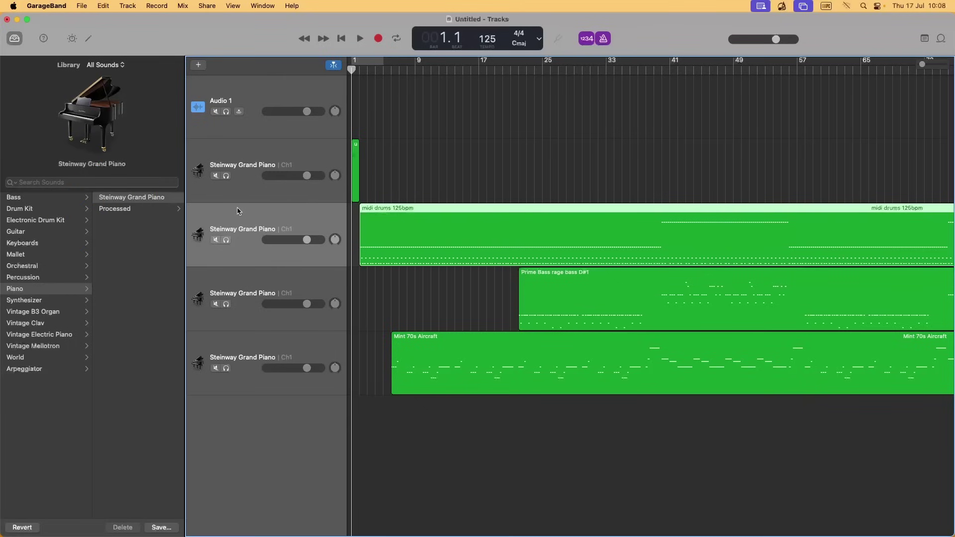
left_click(33, 209)
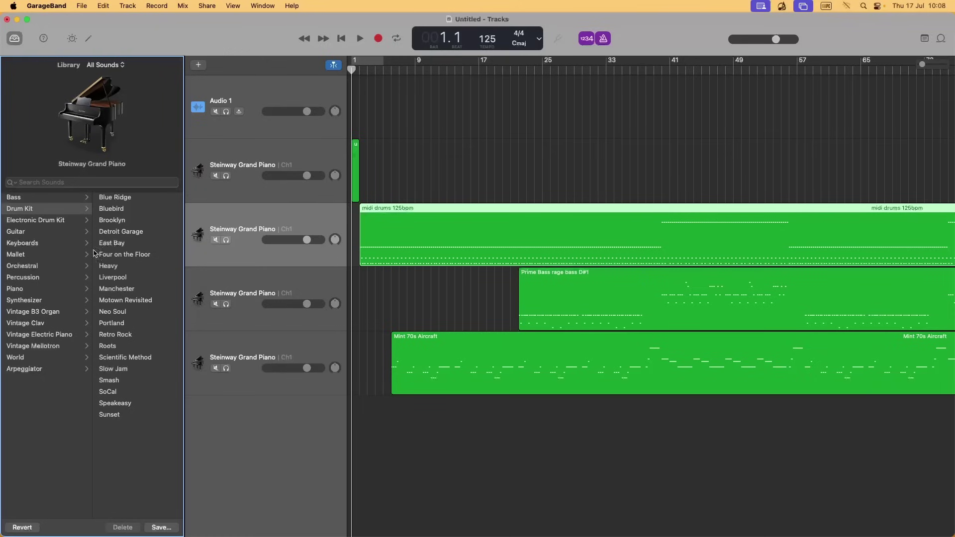
left_click(110, 267)
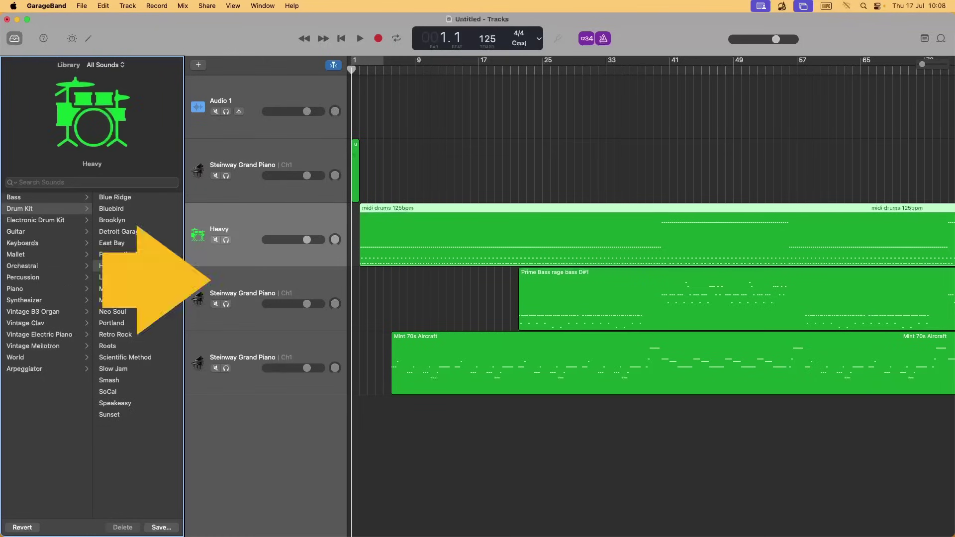
left_click(241, 289)
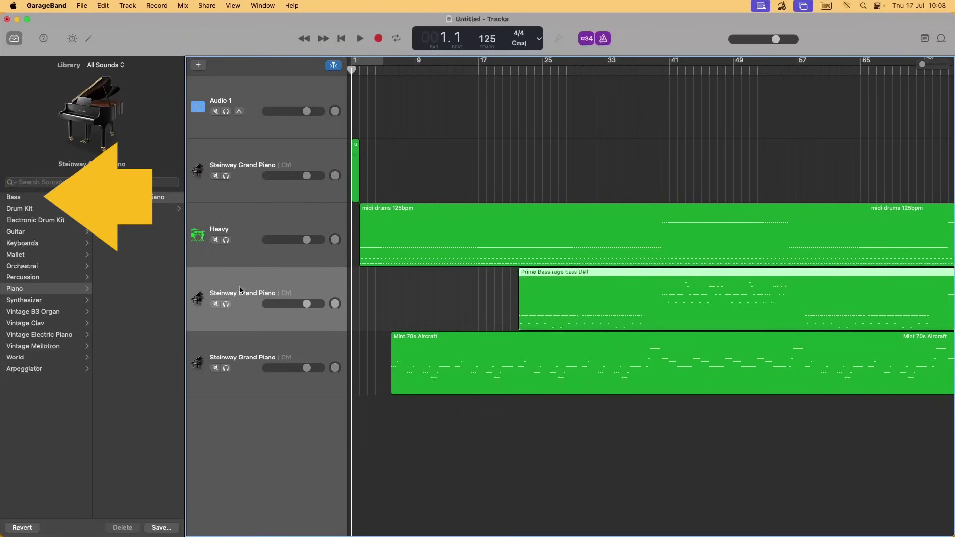
Assign Picked Bass to the bass track, then select the bottom Mint 70s Aircraft track.
left_click(13, 198)
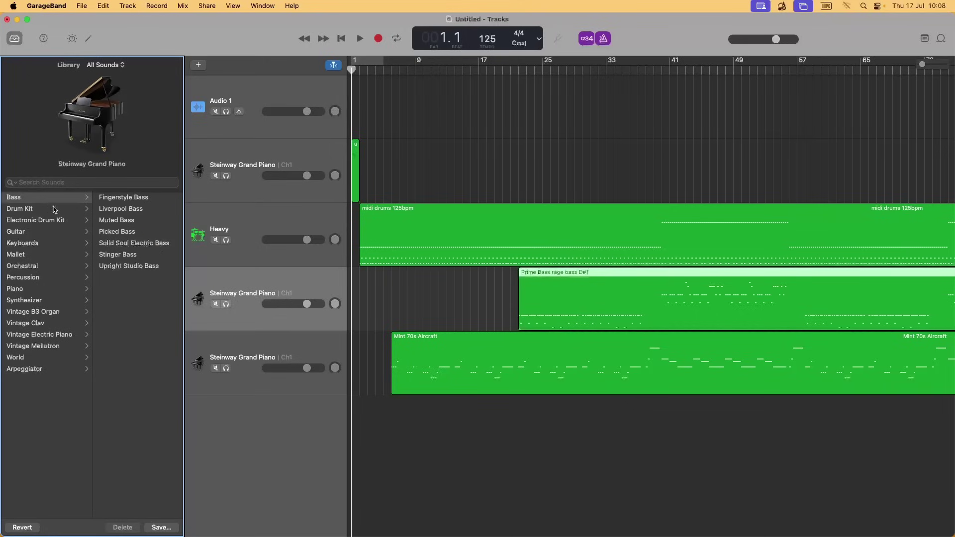
left_click(117, 232)
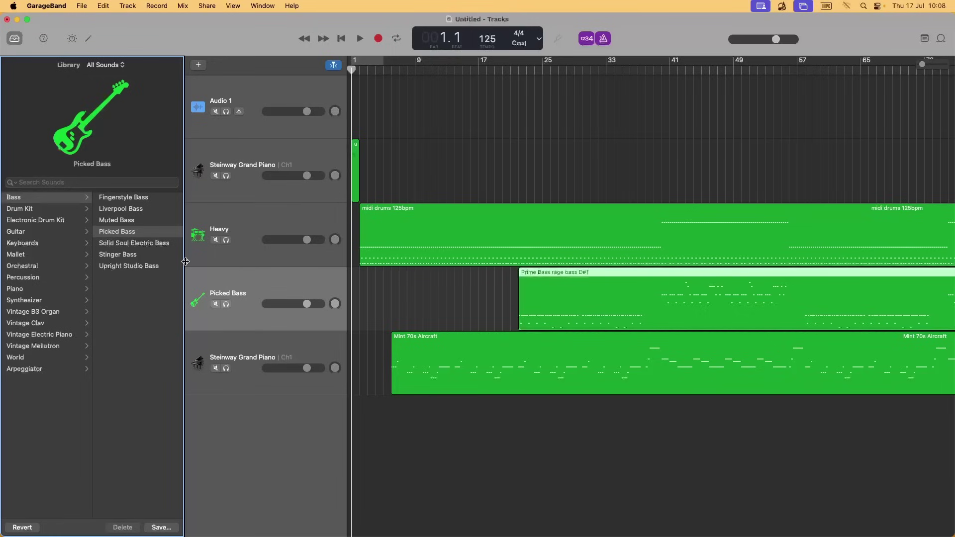
left_click(250, 345)
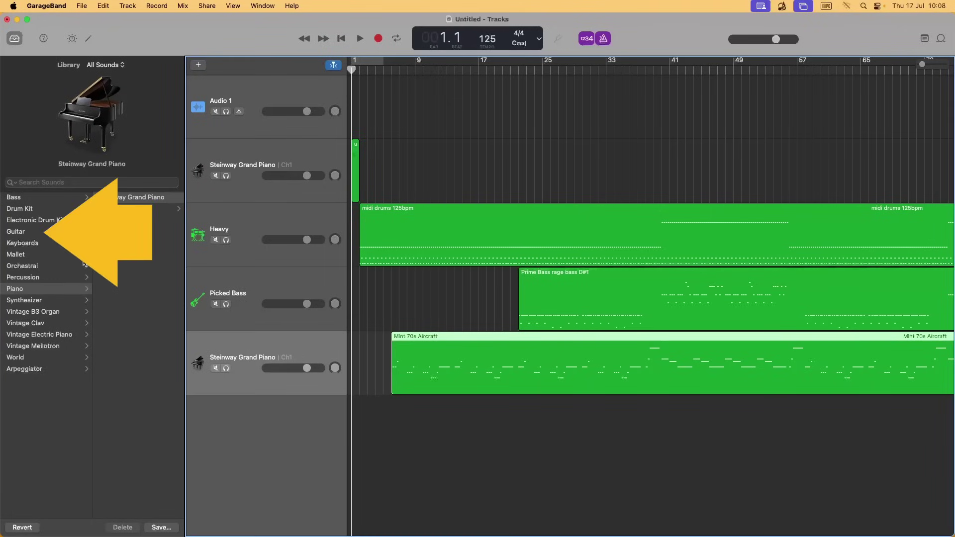
Assign the Hard Rock guitar sound to the Mint 70s Aircraft track.
left_click(24, 233)
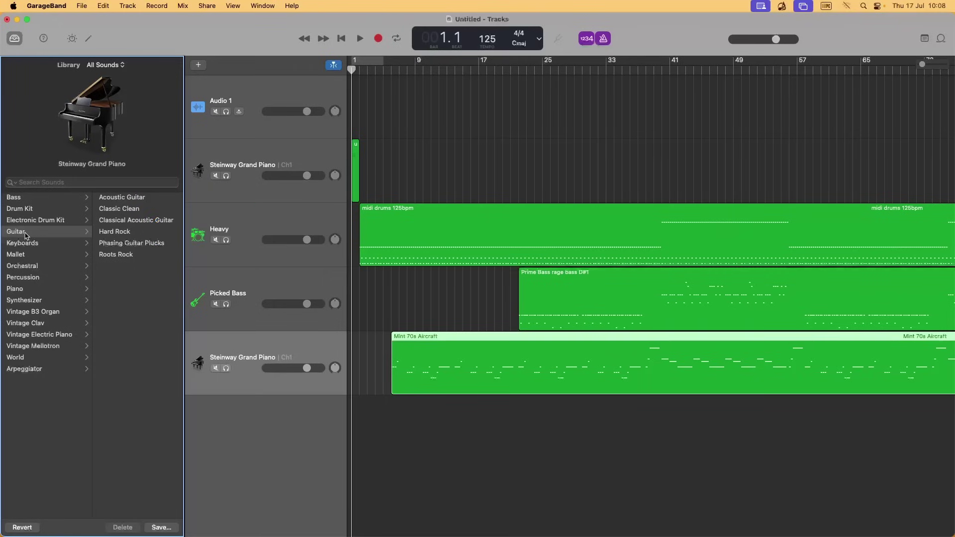
left_click(123, 237)
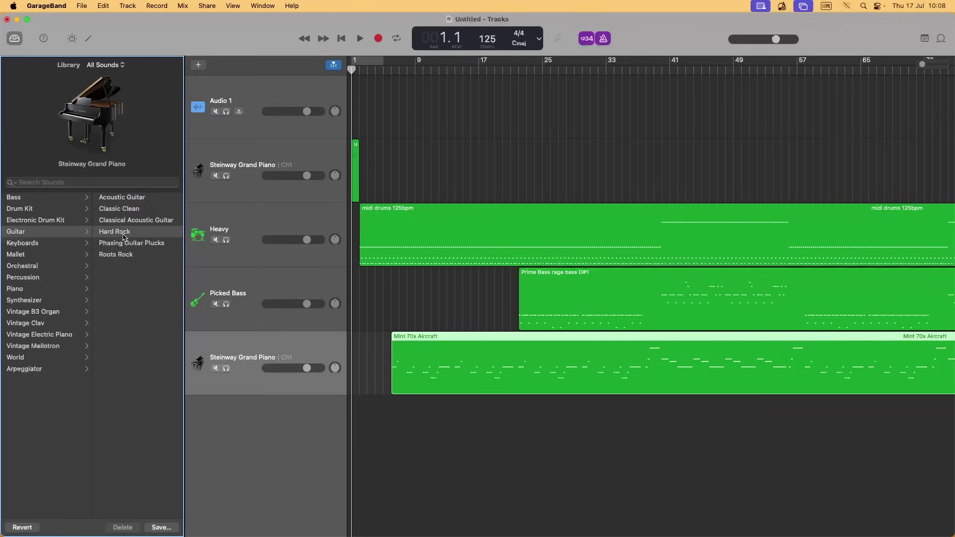